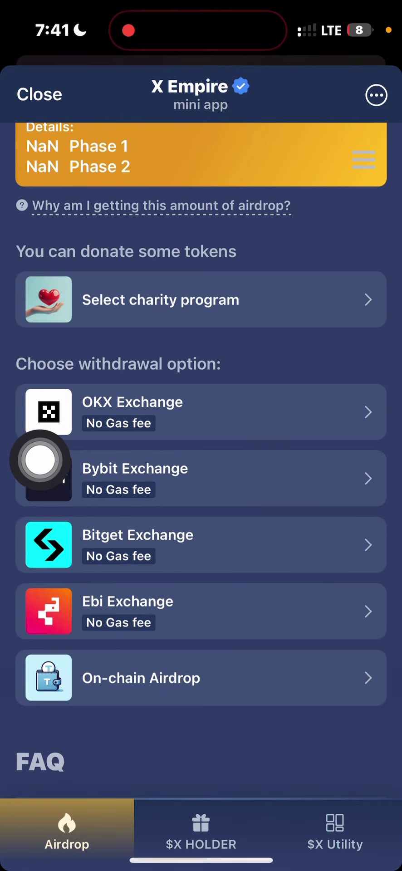
Choose Bybit Exchange as the withdrawal method and confirm already having a Bybit account.
click(41, 470)
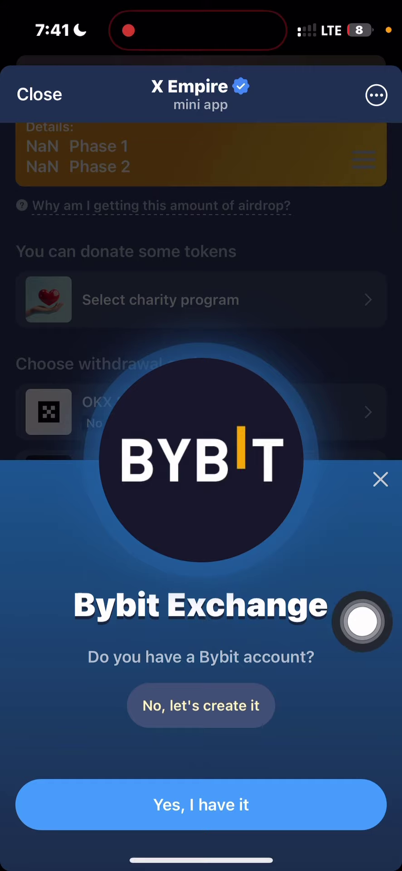
click(201, 803)
scroll(347, 693, down, 2)
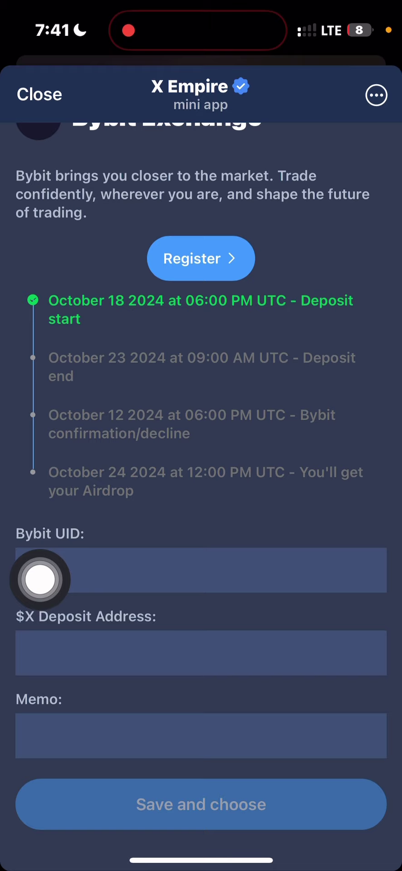
Open the Bybit app's account profile to get the UID.
drag(201, 858, 201, 476)
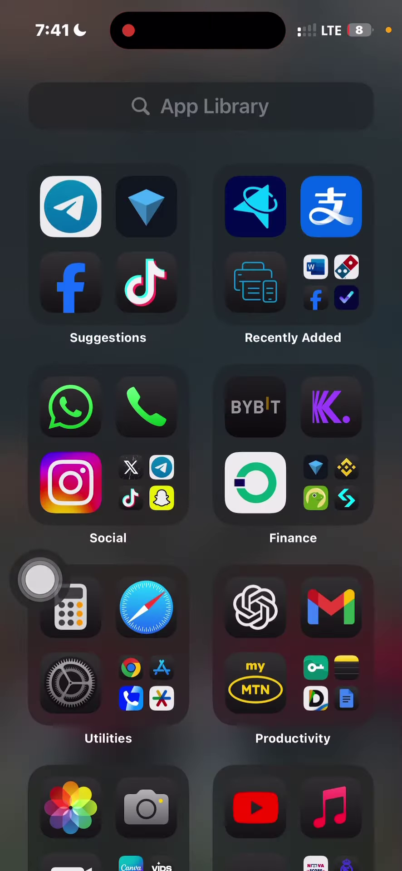
click(256, 409)
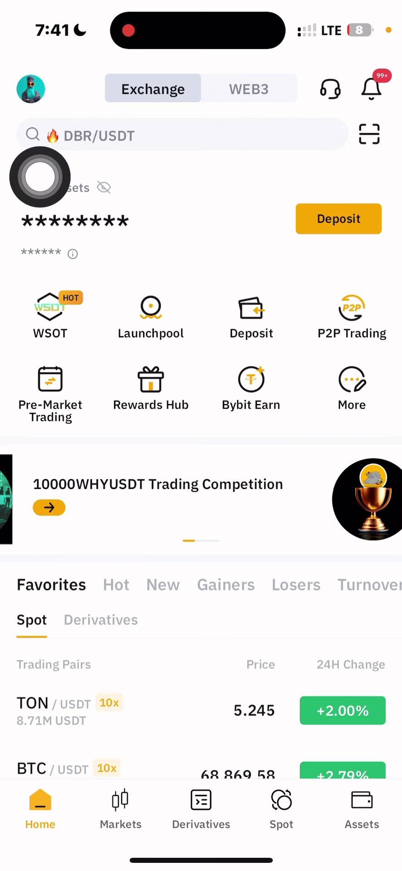
click(33, 89)
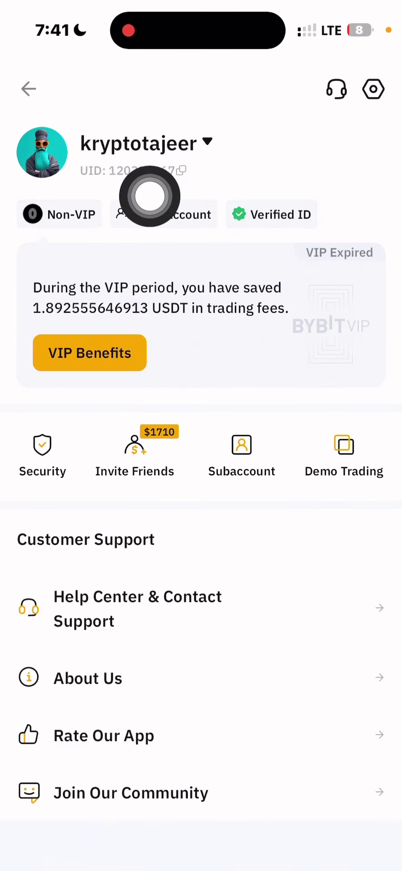
Paste the copied UID into X Empire's Bybit UID field, then return to Bybit home.
drag(201, 859, 201, 476)
drag(102, 435, 307, 435)
click(68, 435)
drag(42, 503, 42, 420)
click(201, 467)
click(53, 418)
drag(7, 436, 273, 435)
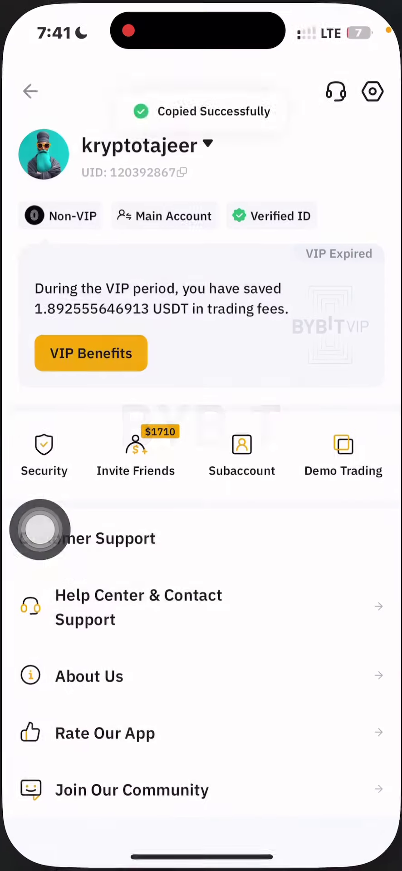
drag(7, 523, 362, 525)
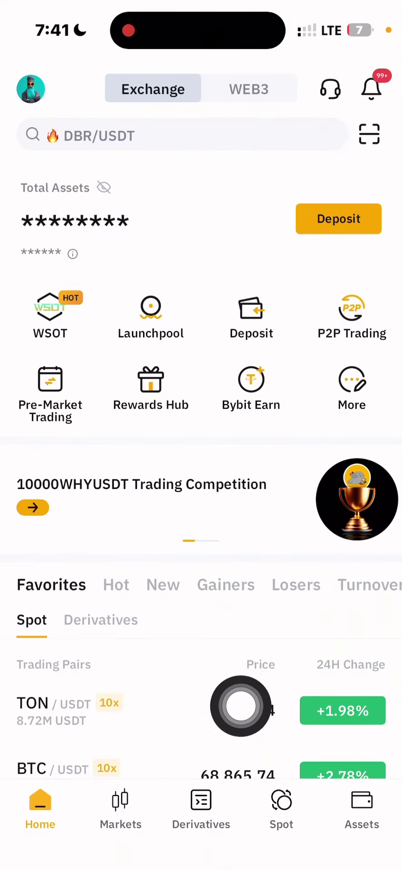
Start a crypto deposit from Bybit Assets and select the X (X Empire) coin.
click(361, 809)
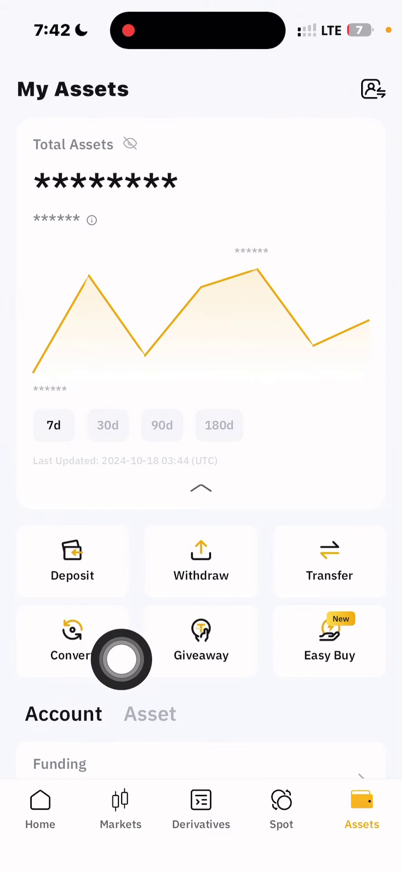
click(72, 559)
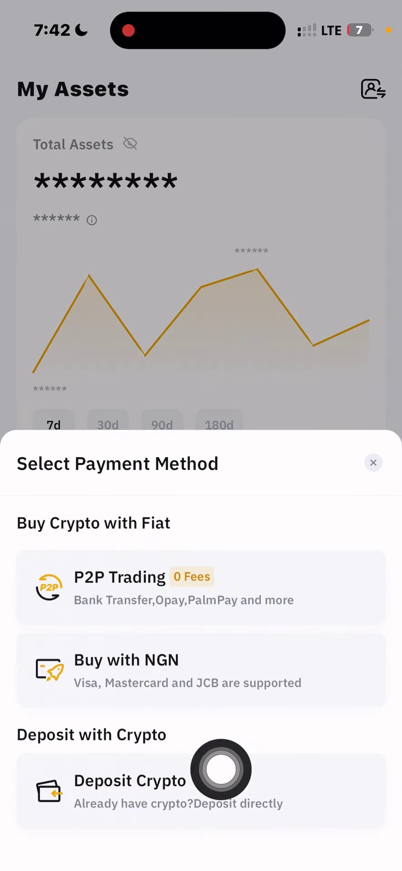
click(40, 625)
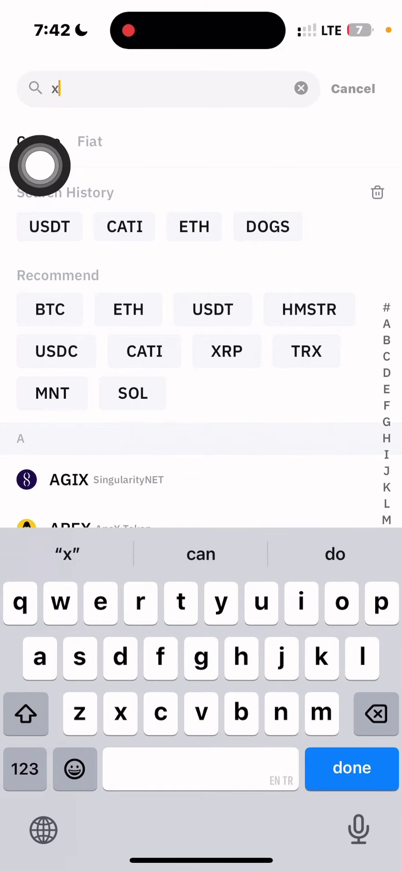
scroll(201, 340, down, 10)
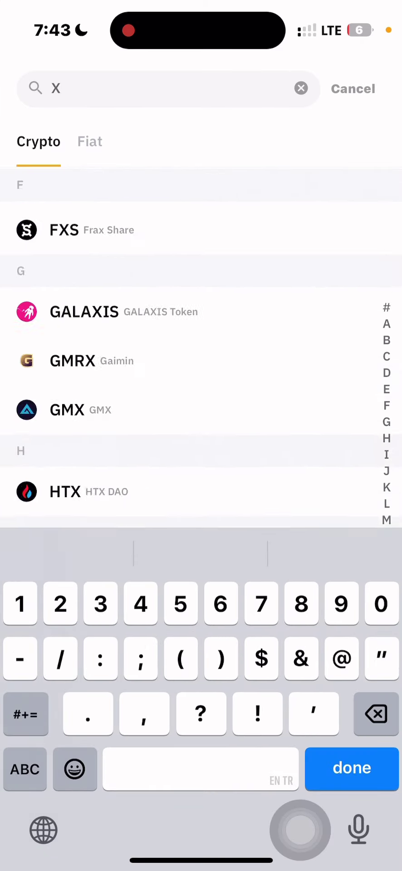
scroll(201, 340, down, 10)
scroll(201, 340, down, 5)
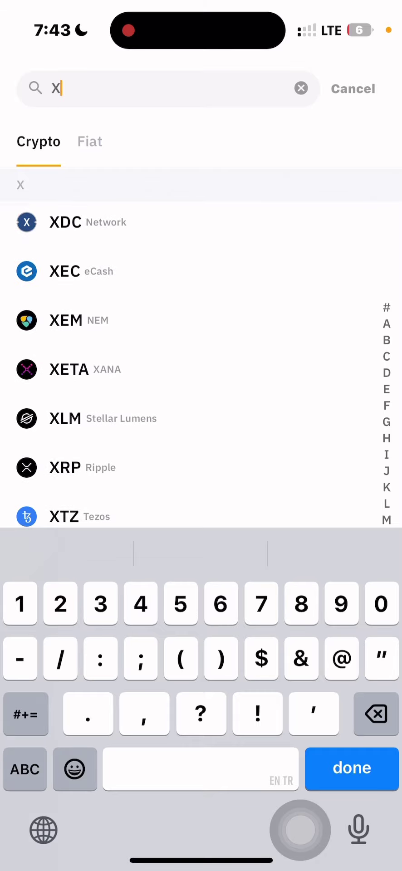
click(386, 520)
drag(385, 520, 386, 487)
scroll(201, 340, down, 8)
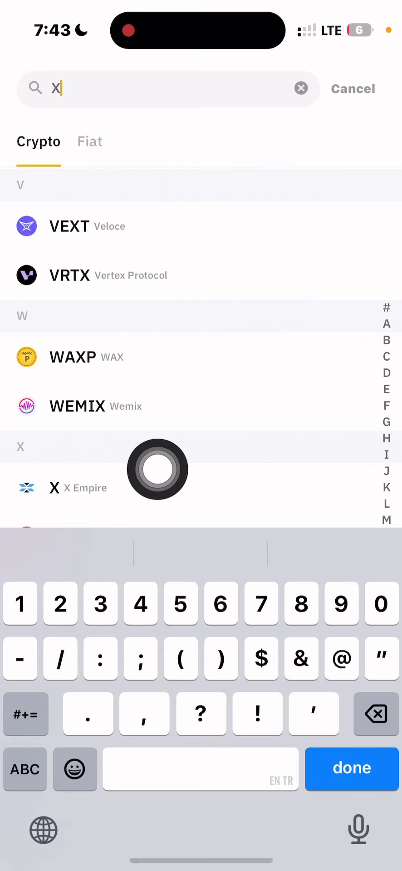
click(40, 468)
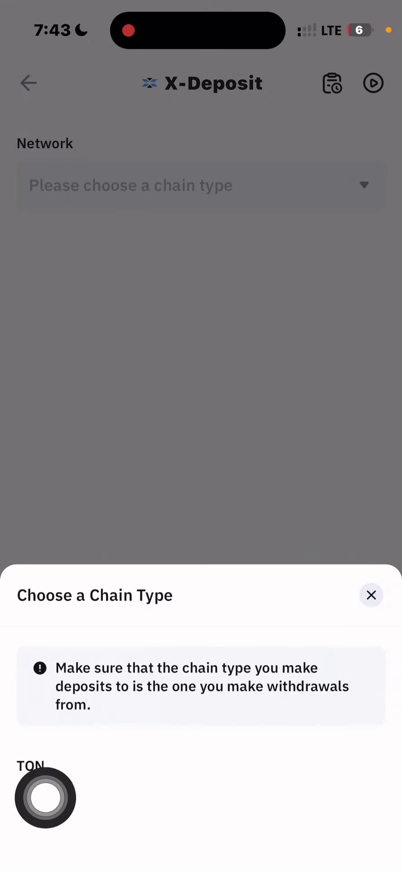
Set TON as the X deposit network, dismiss the notice, and copy the wallet address.
click(31, 761)
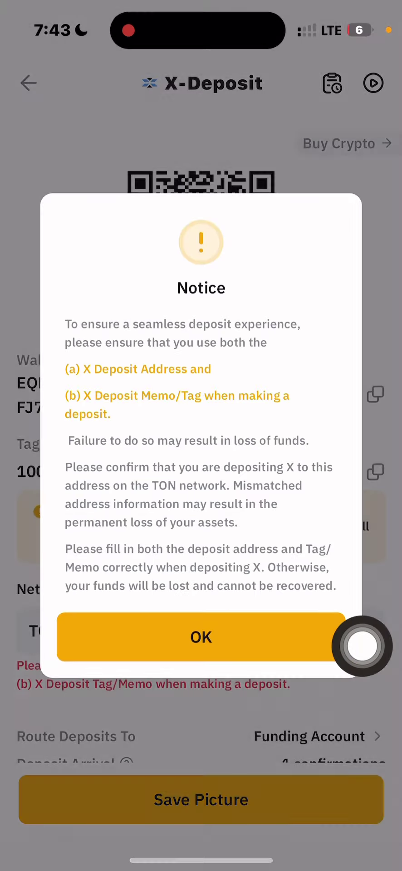
click(327, 637)
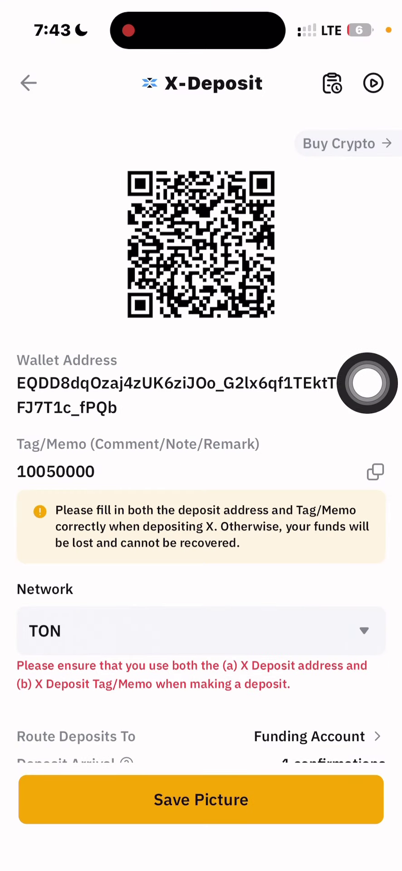
click(375, 395)
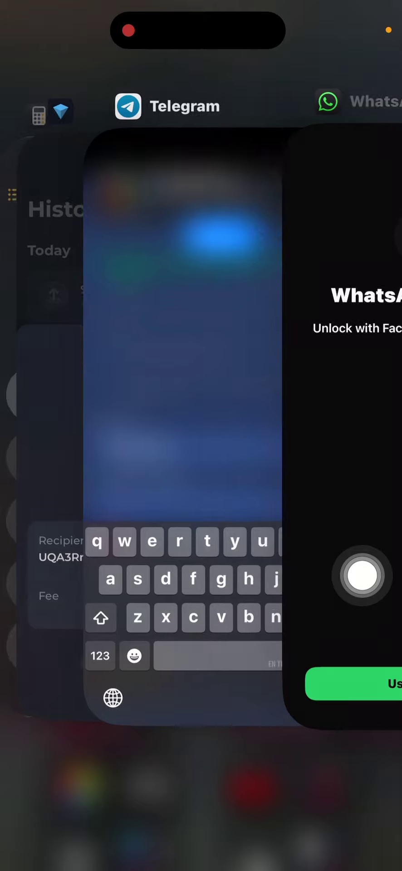
Paste the Bybit wallet address into X Empire's $X Deposit Address field.
click(112, 326)
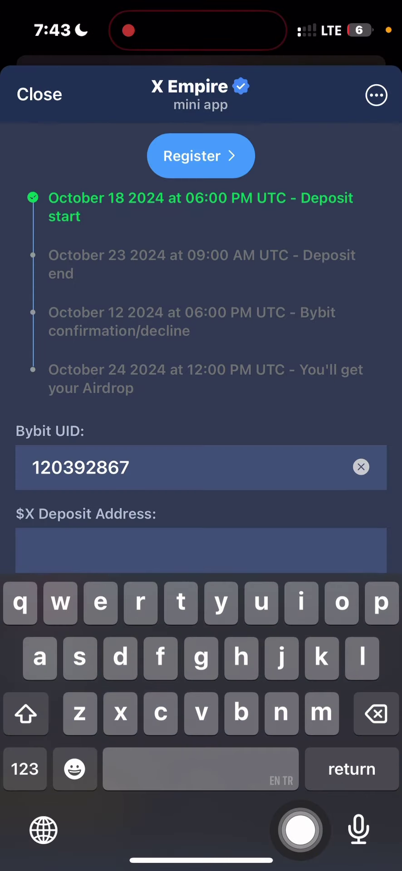
scroll(201, 272, down, 2)
click(160, 408)
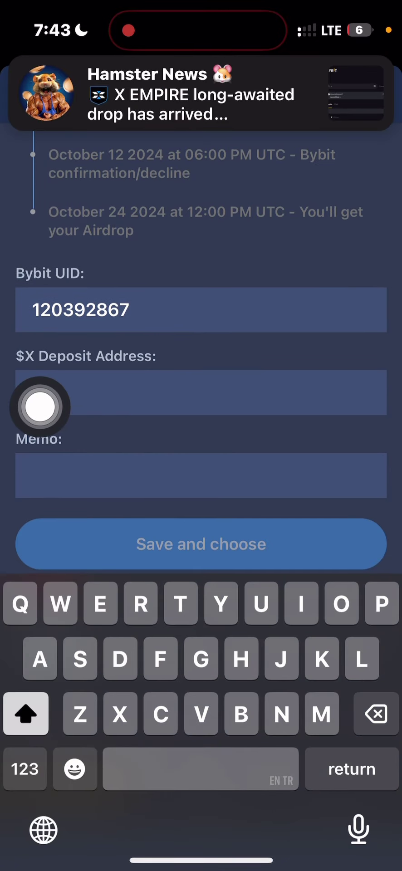
click(160, 392)
click(51, 354)
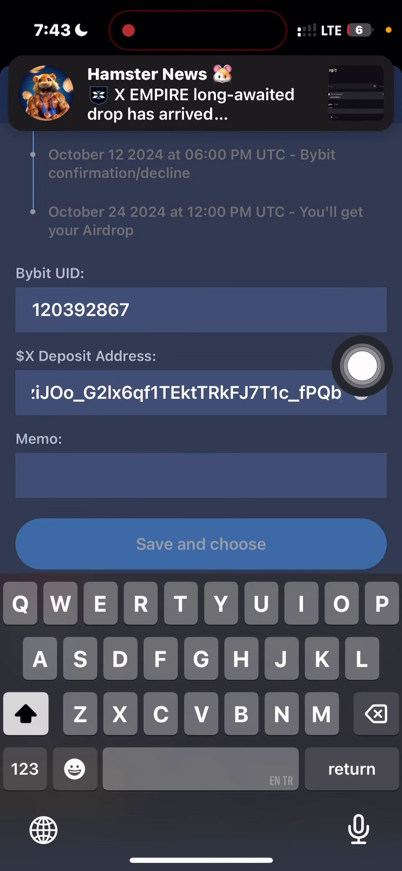
drag(68, 859, 306, 859)
scroll(259, 646, down, 5)
scroll(362, 544, up, 5)
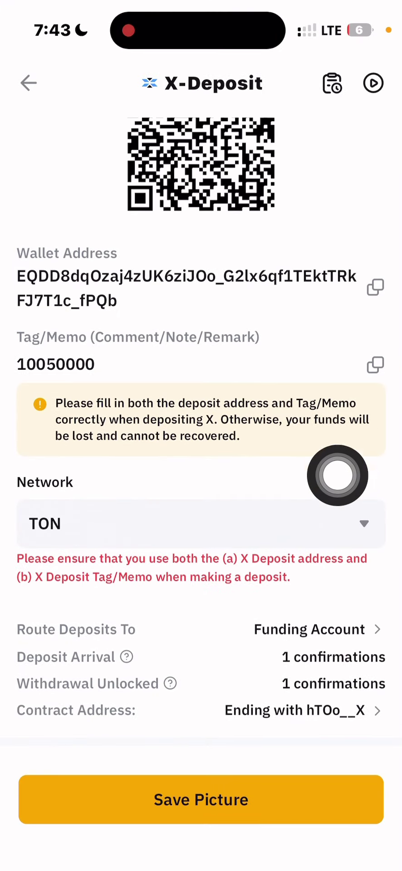
Copy the Bybit deposit Tag/Memo number and return to X Empire.
click(375, 365)
drag(361, 859, 102, 859)
key(ctrl+v)
Paste memo 10050000 into the Memo field and confirm with 'Save and choose'.
click(201, 442)
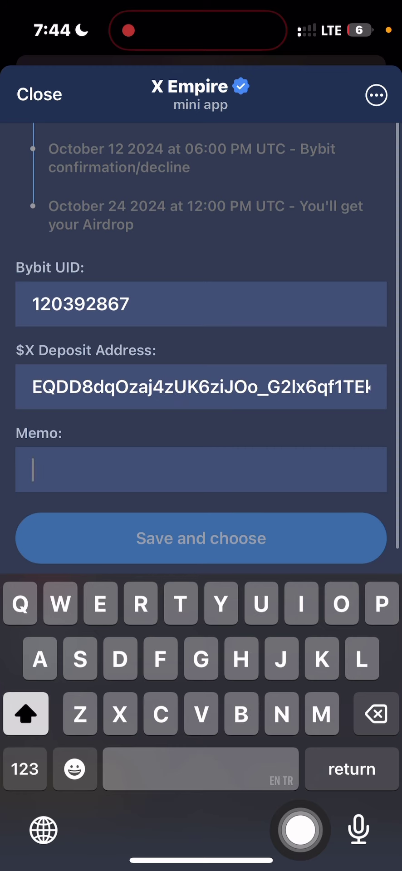
click(40, 469)
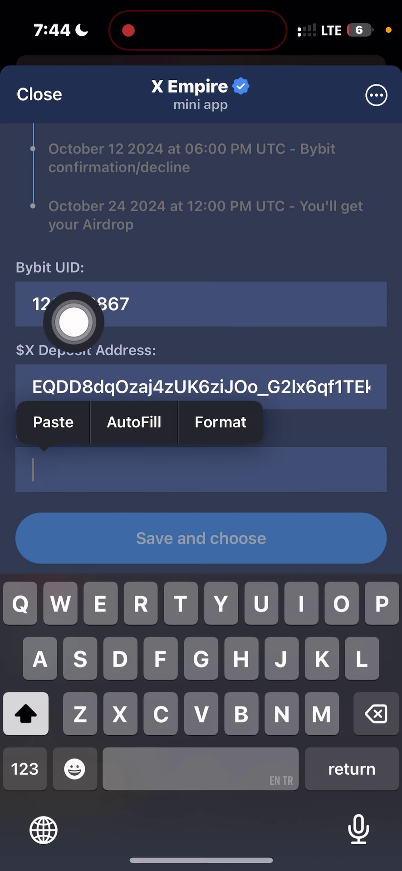
click(53, 421)
scroll(41, 319, down, 1)
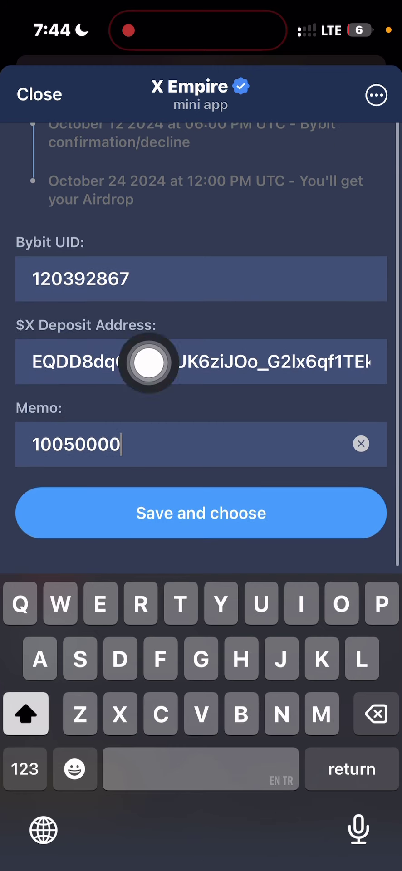
click(40, 524)
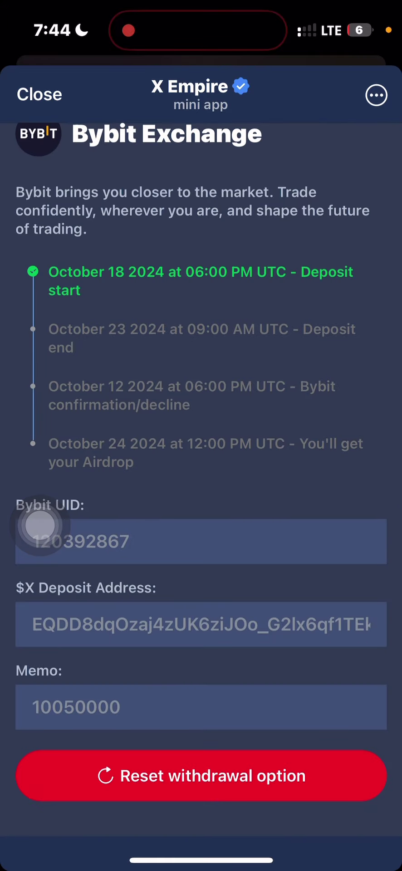
scroll(41, 524, down, 2)
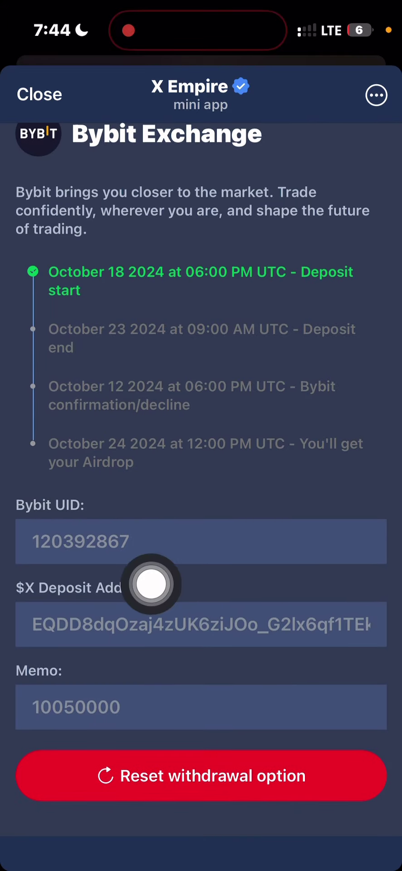